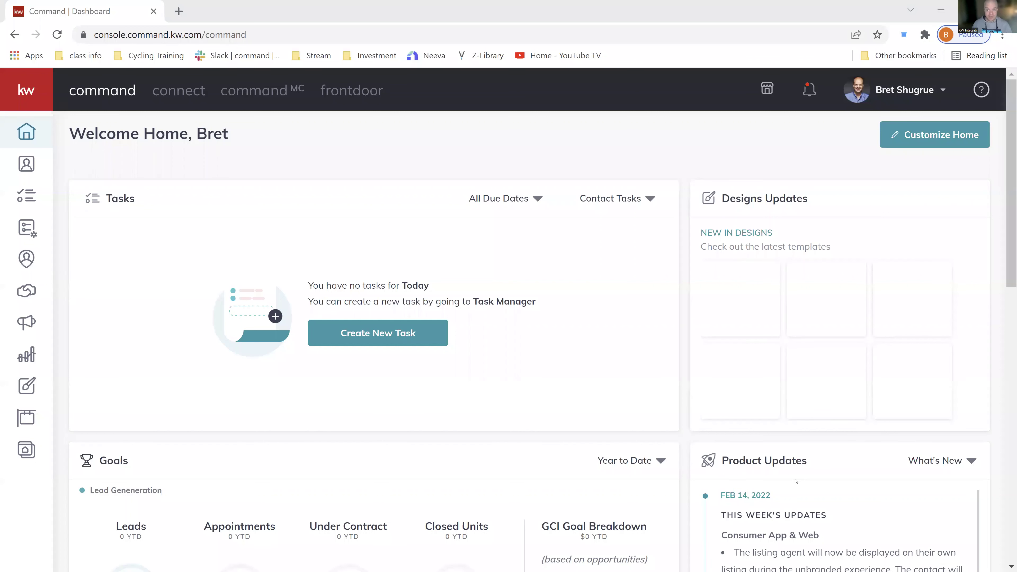
- Expand the sidebar navigation and go to the My SmartPlans page
left_click(38, 98)
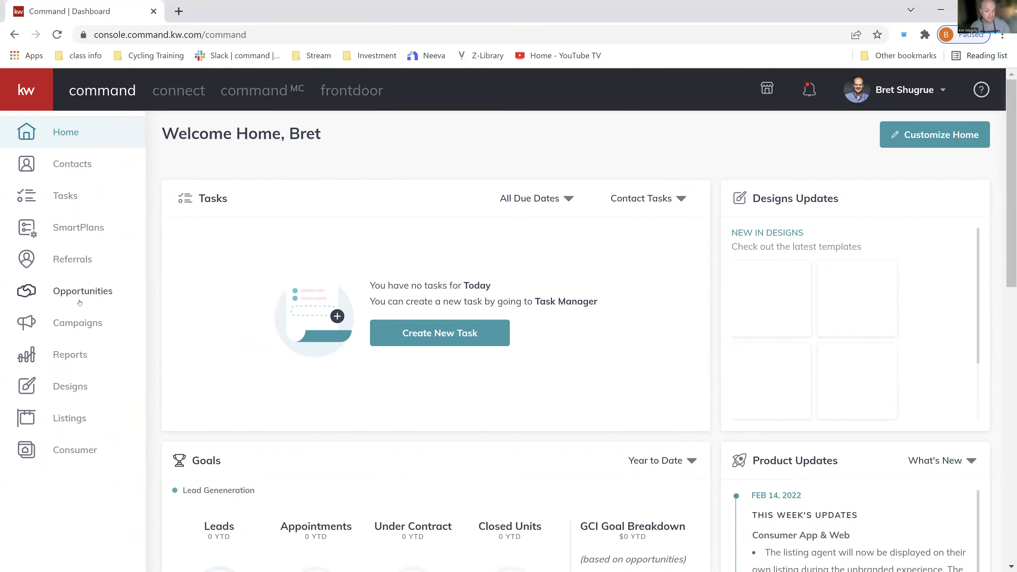
left_click(85, 228)
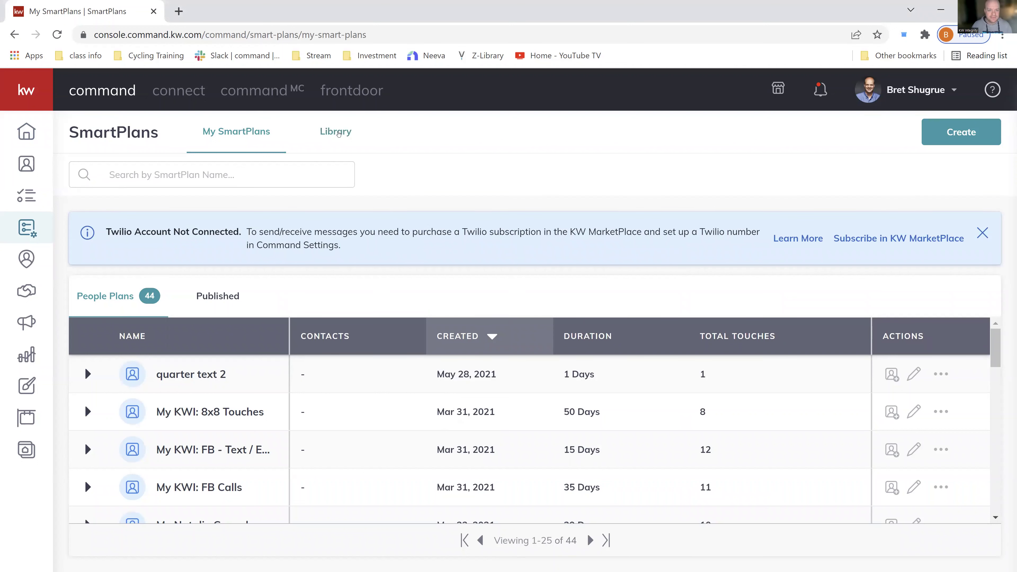
- Browse the Library's featured plans and preview the Bi-Weekly Neighborhood Nurture plan's steps
left_click(338, 133)
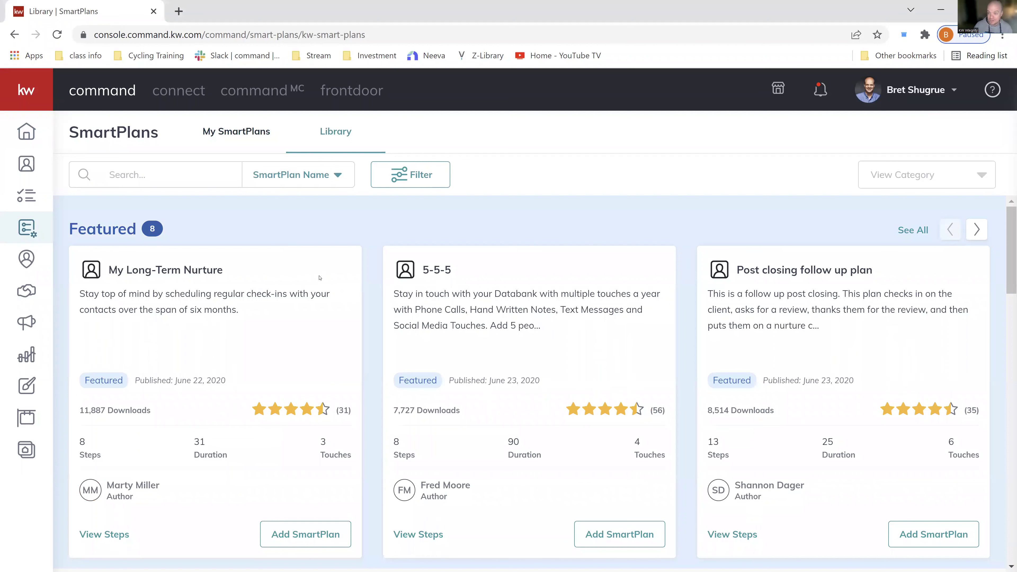
scroll(320, 278, "down", 1)
scroll(320, 278, "down", 4)
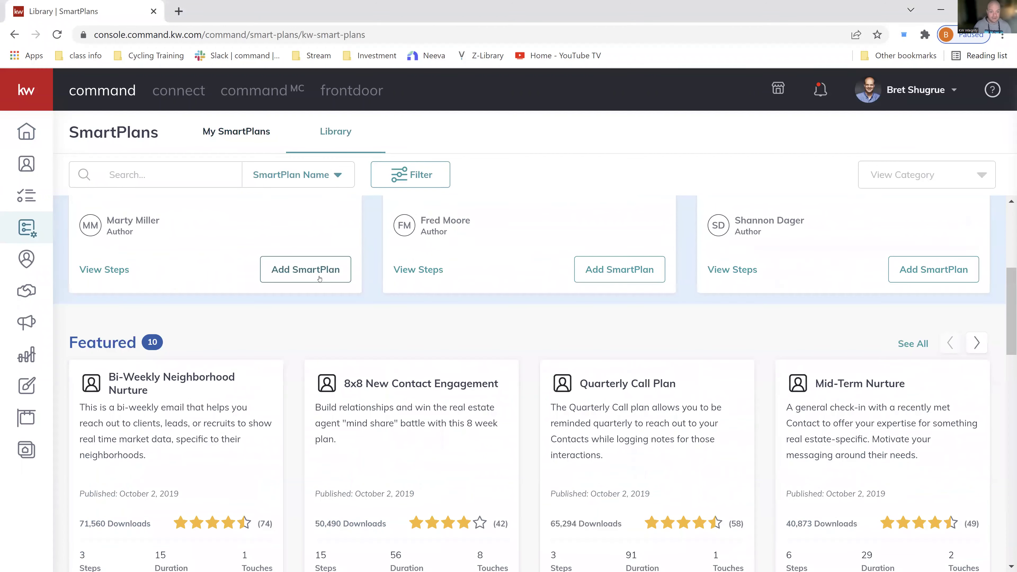
scroll(320, 278, "down", 3)
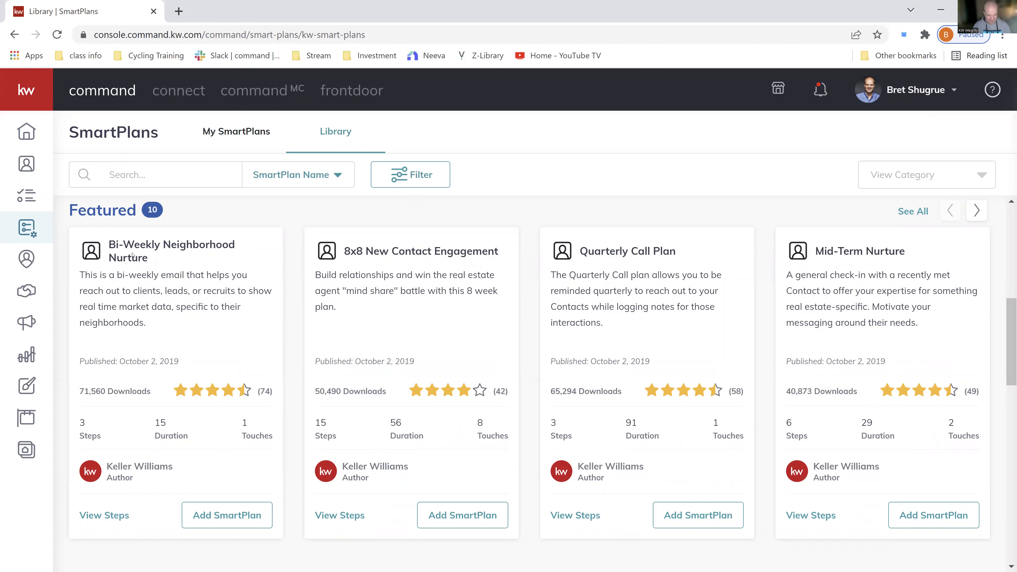
left_click(119, 520)
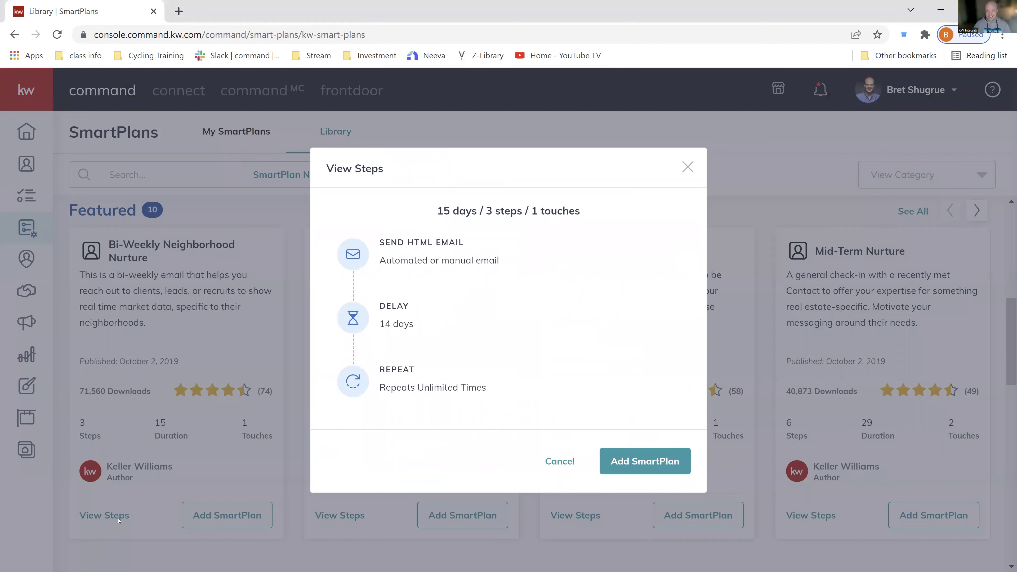
left_click(687, 166)
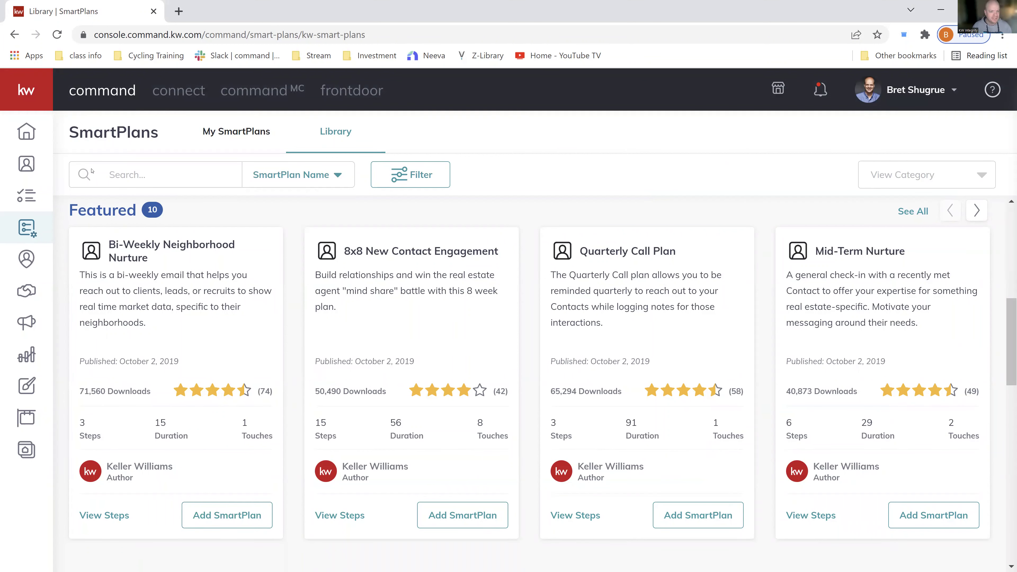
- Open the first contact's record from the Contacts list and review it
left_click(38, 163)
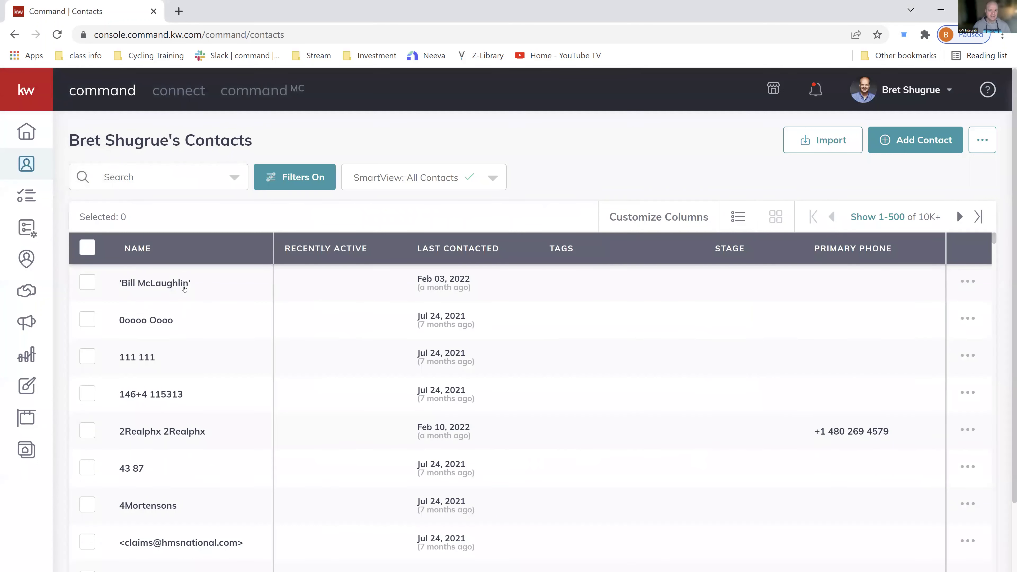
left_click(183, 288)
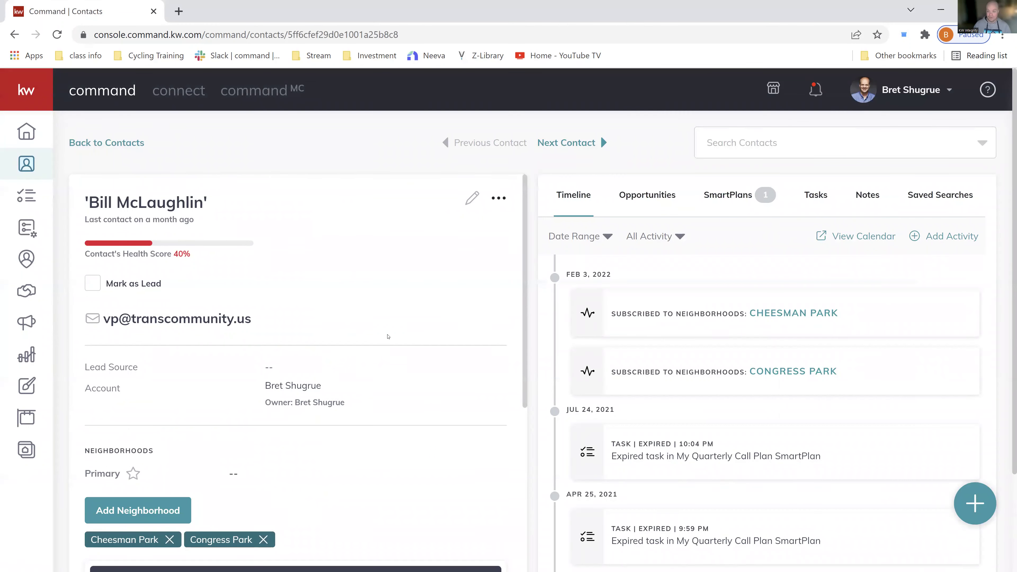
scroll(387, 337, "down", 5)
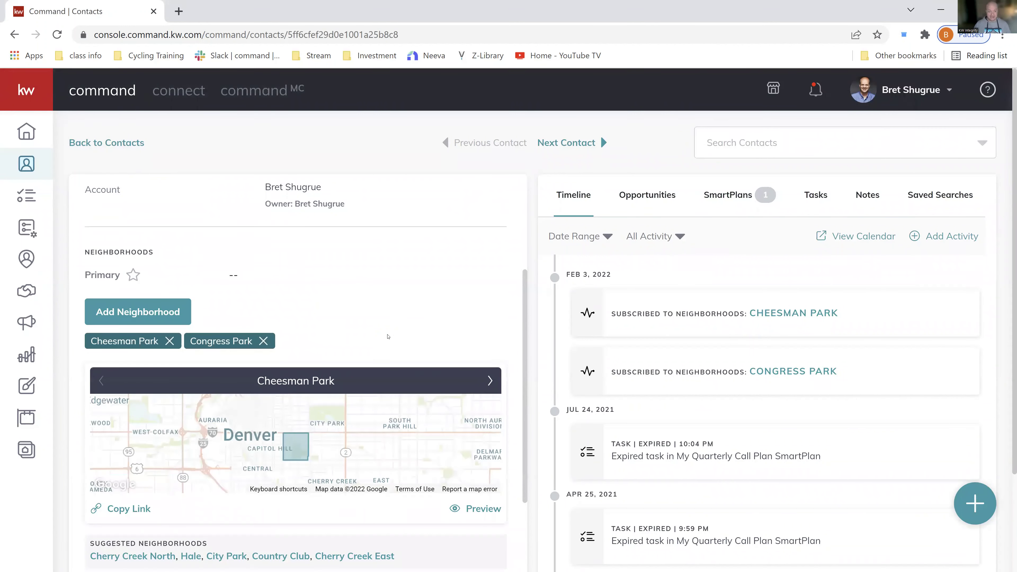
scroll(388, 336, "down", 8)
scroll(359, 392, "up", 13)
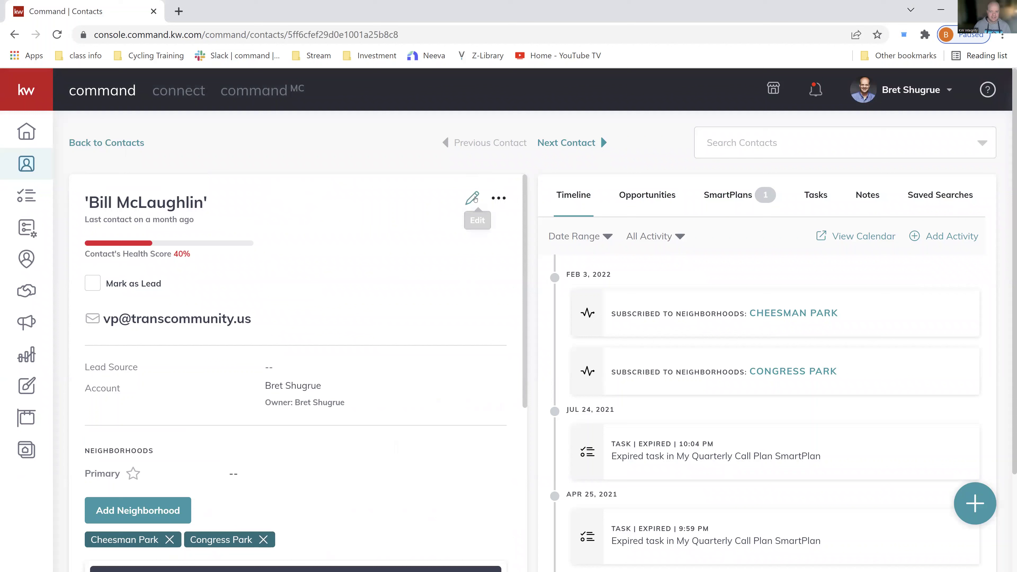
- View the contact's edit form with its additional information sections, then close without saving
left_click(472, 198)
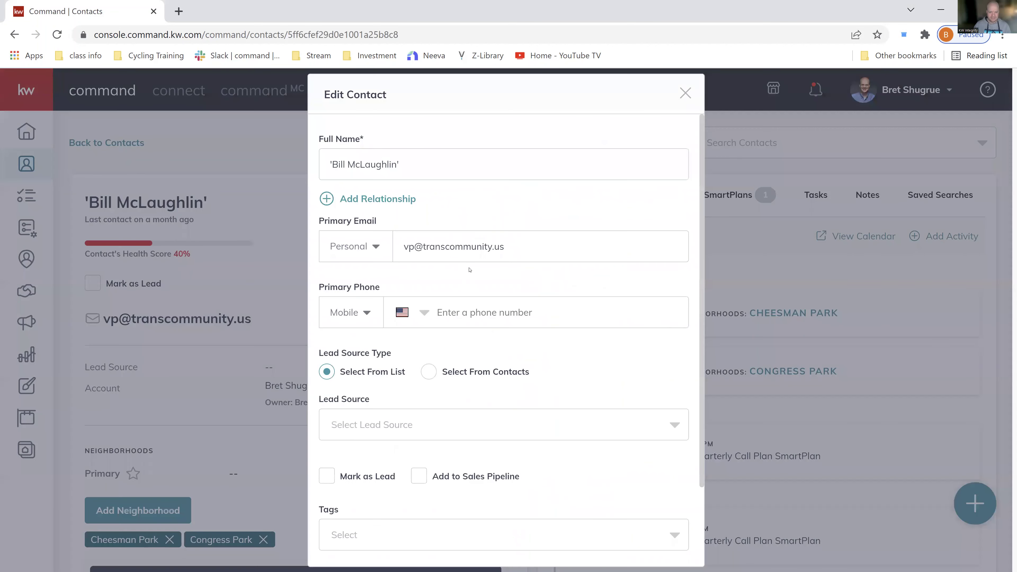
scroll(403, 474, "down", 3)
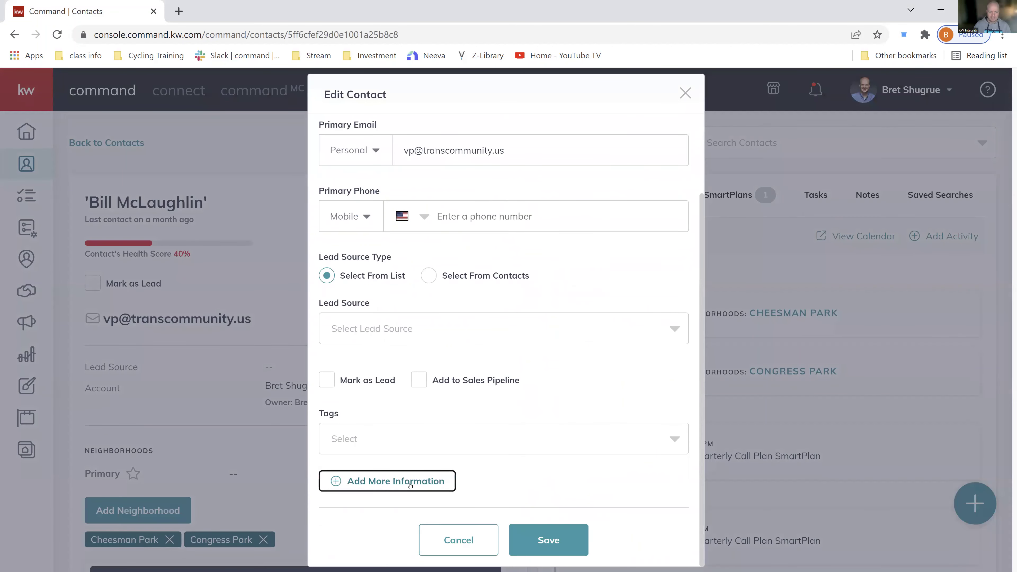
left_click(403, 477)
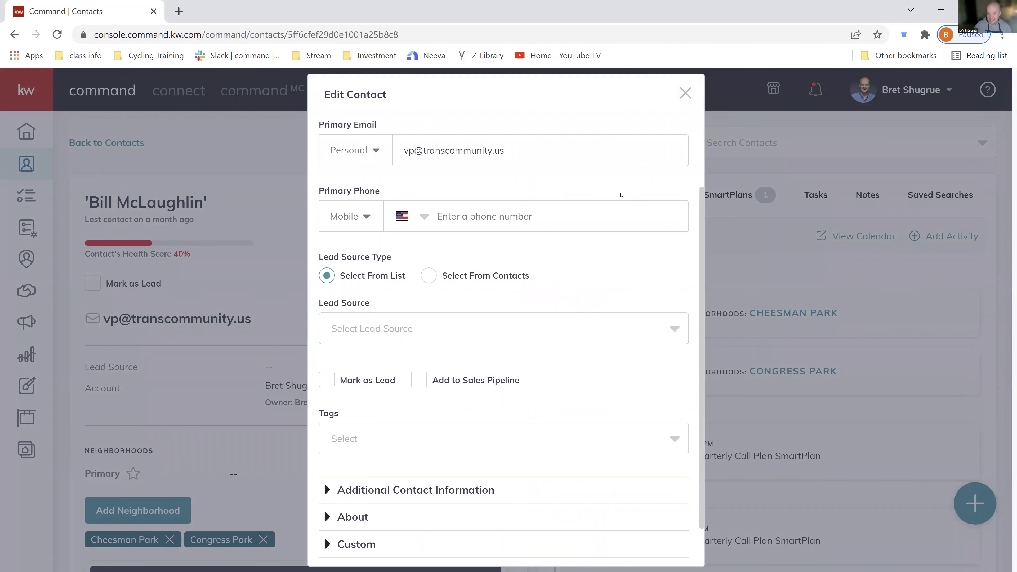
left_click(685, 93)
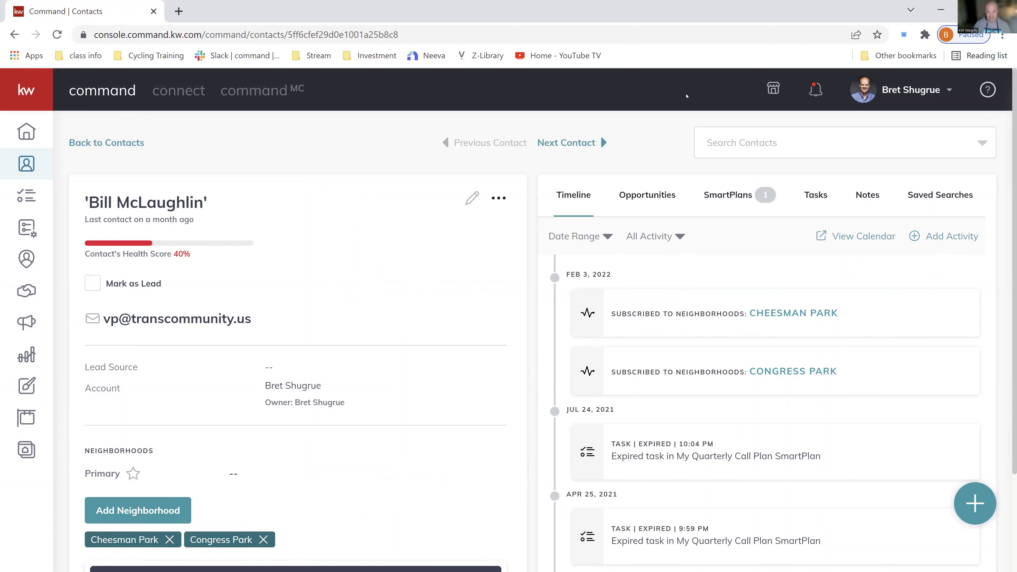
- Search 'lowry' and add the Lowry, Denver, CO neighborhood to the contact
scroll(283, 426, "down", 5)
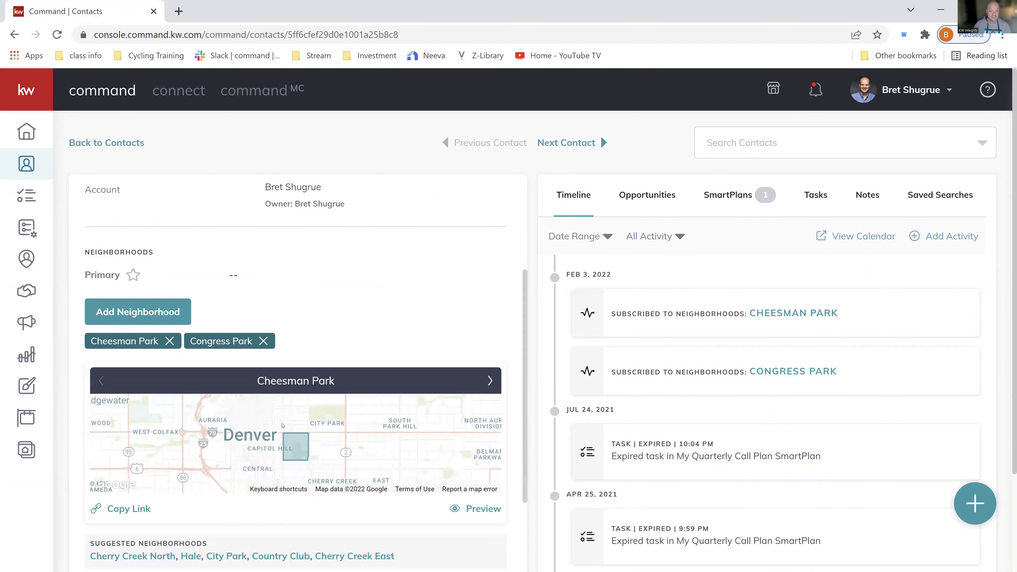
left_click(131, 311)
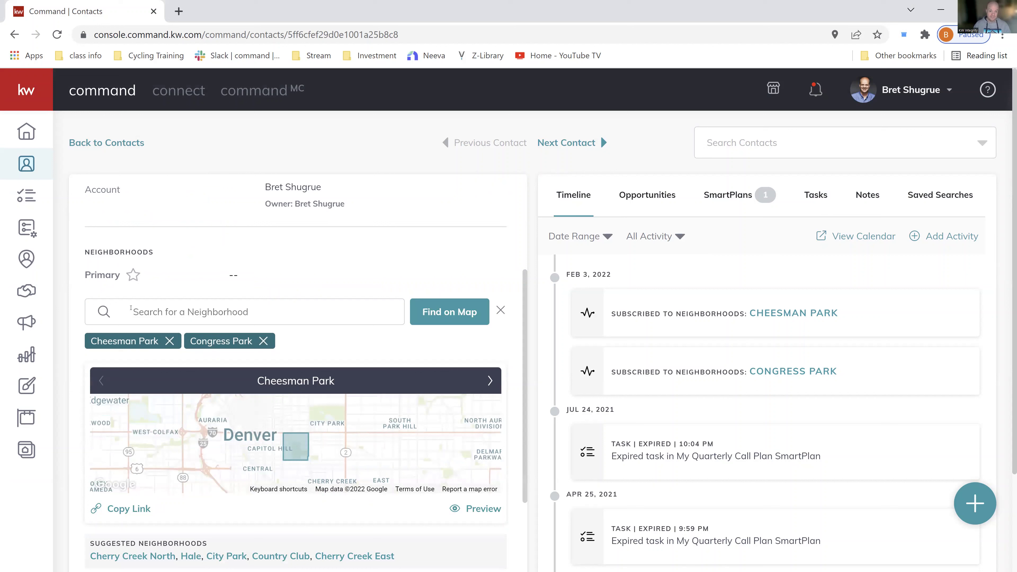
left_click(157, 312)
type("low")
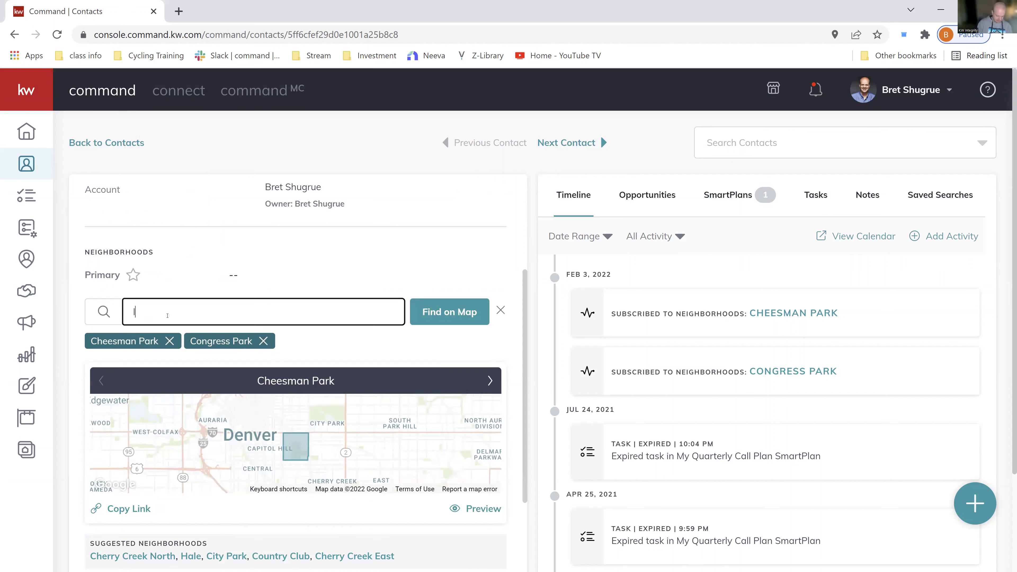
type("ry")
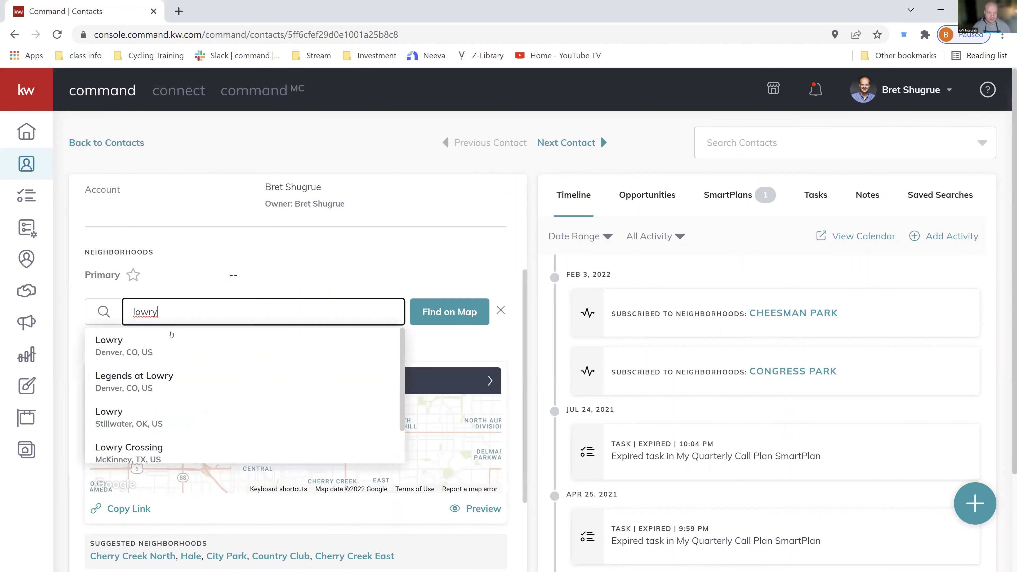
left_click(171, 349)
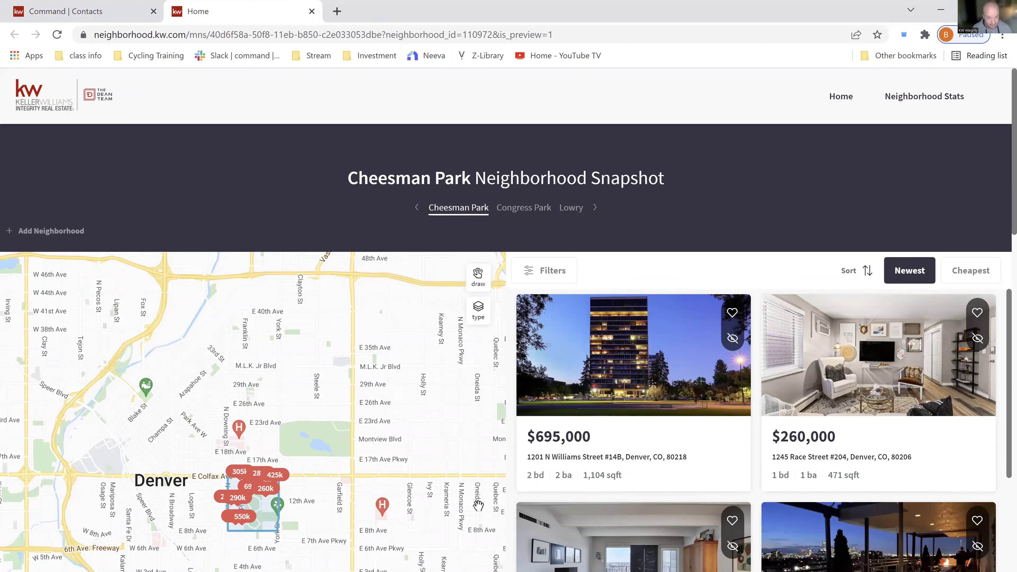
- Review the snapshot's listings and contact form, then return to the Command | Contacts tab
scroll(752, 409, "down", 8)
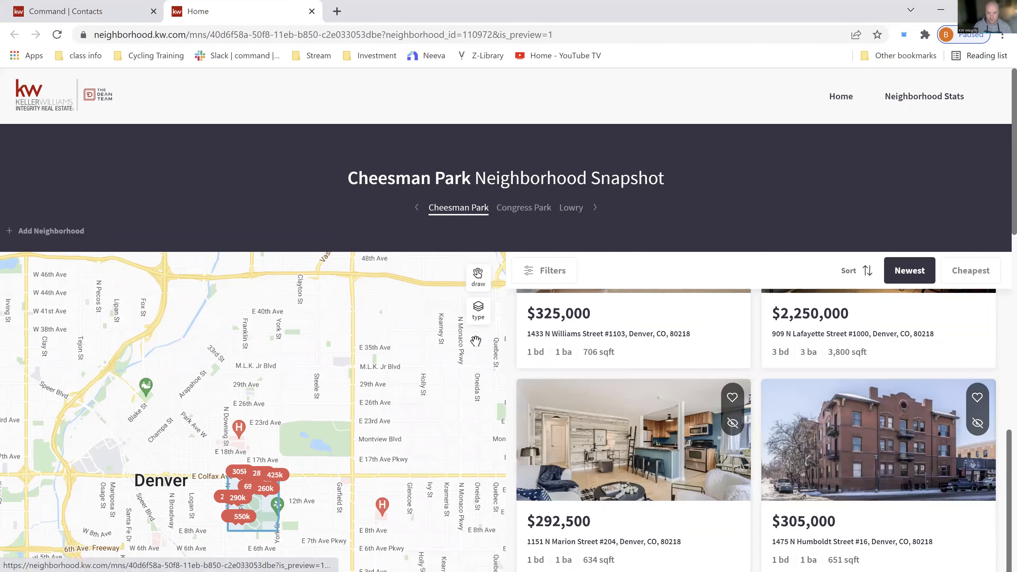
scroll(478, 387, "down", 15)
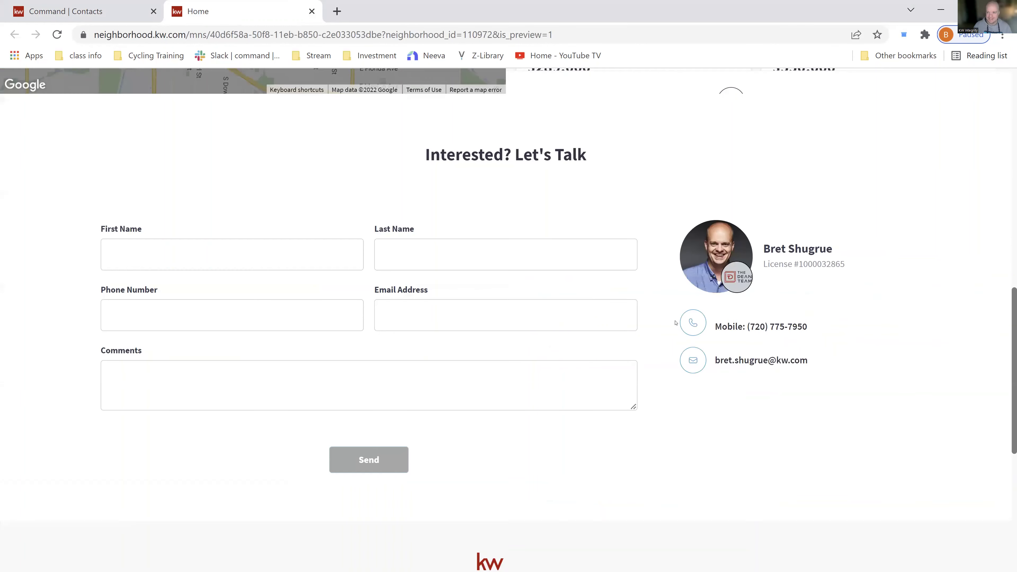
scroll(476, 463, "up", 3)
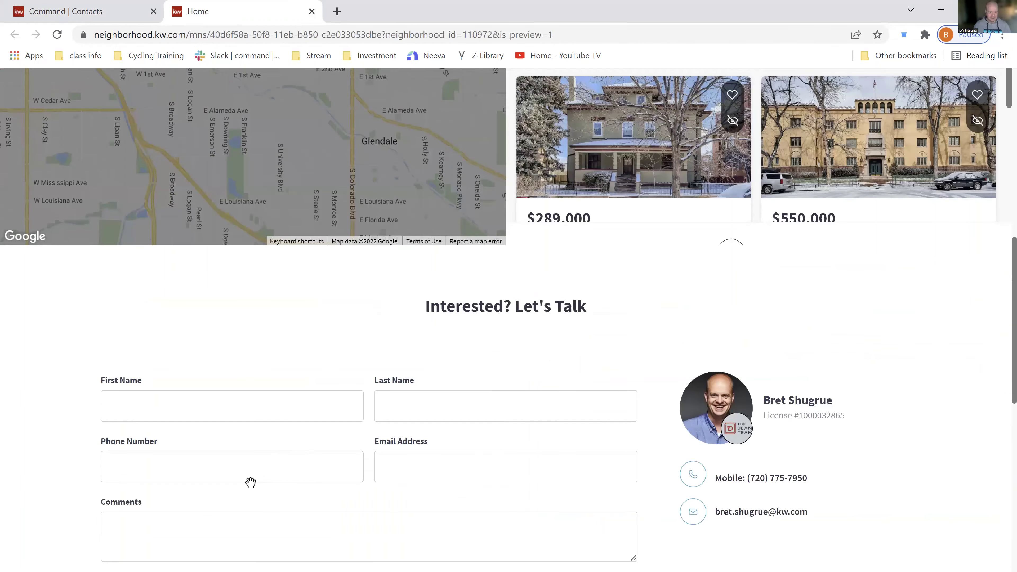
scroll(250, 482, "up", 15)
scroll(783, 396, "up", 5)
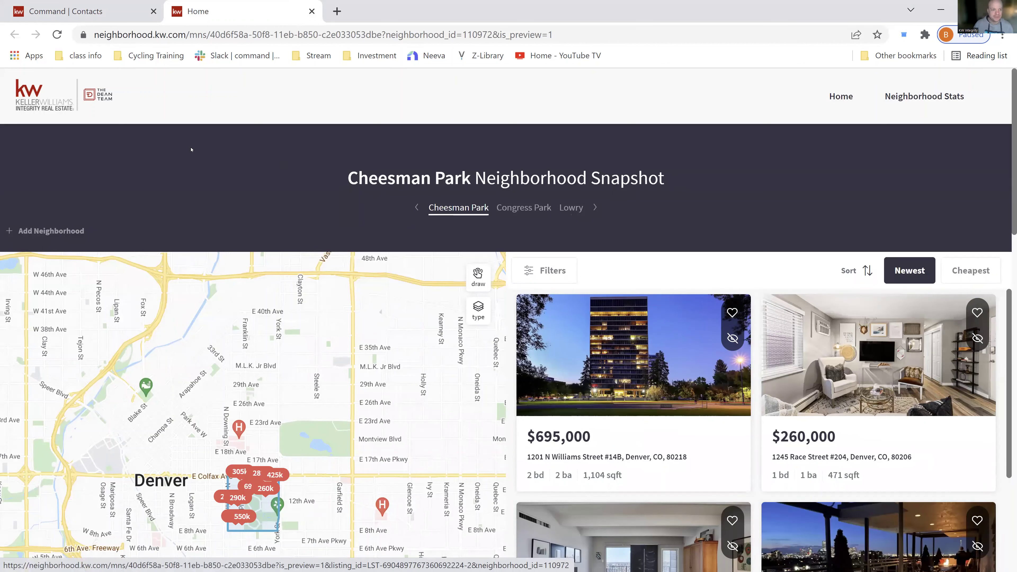
left_click(85, 8)
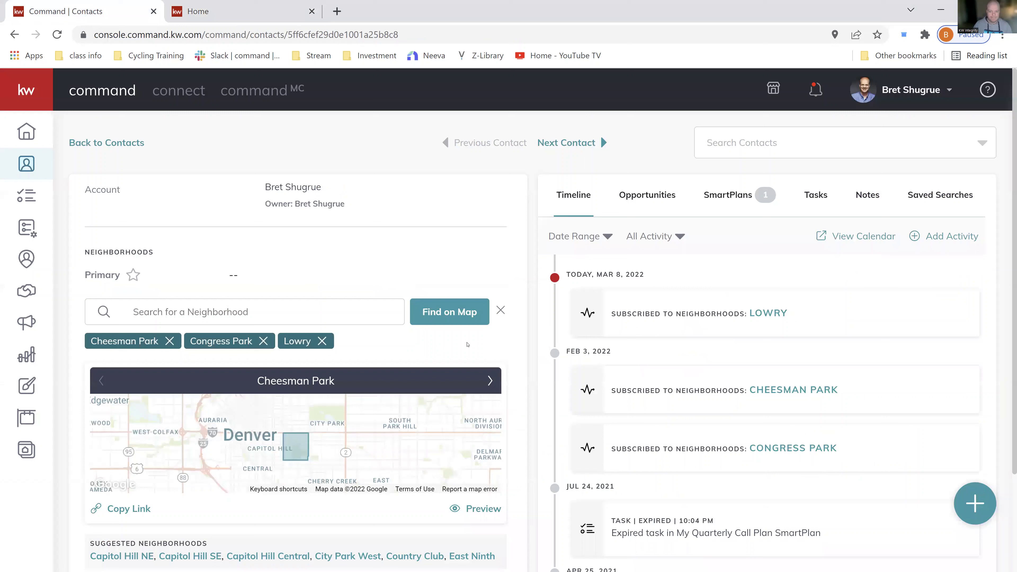
- View the contact's SmartPlans and browse the Add to SmartPlan list without choosing one
left_click(739, 193)
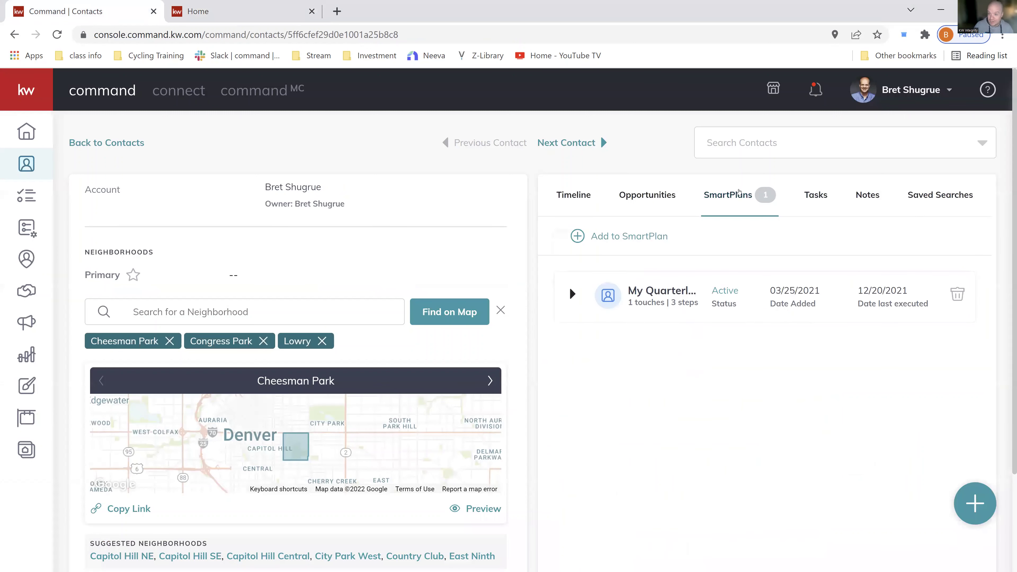
left_click(613, 237)
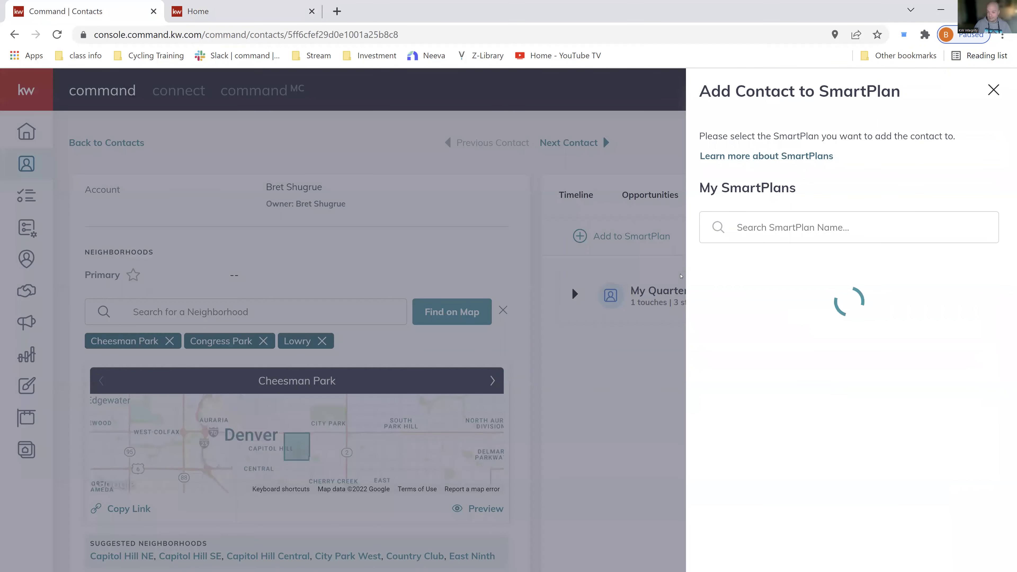
scroll(845, 373, "down", 2)
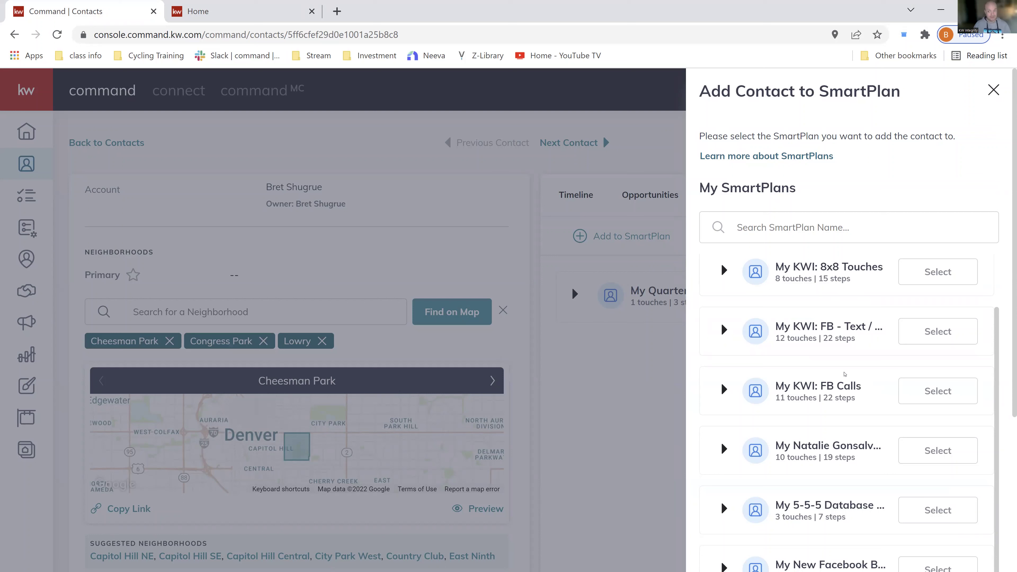
scroll(914, 524, "down", 2)
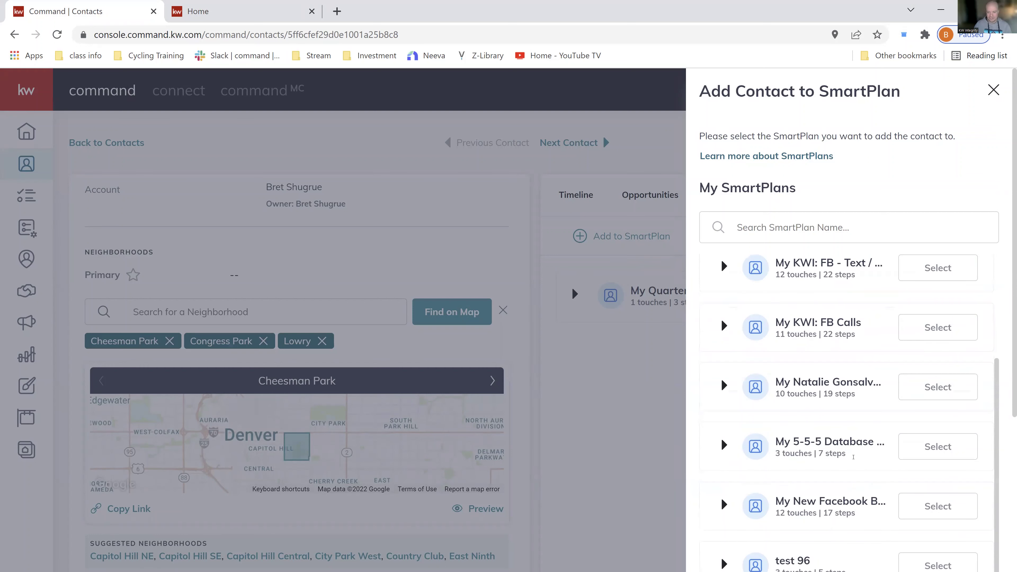
scroll(814, 277, "up", 4)
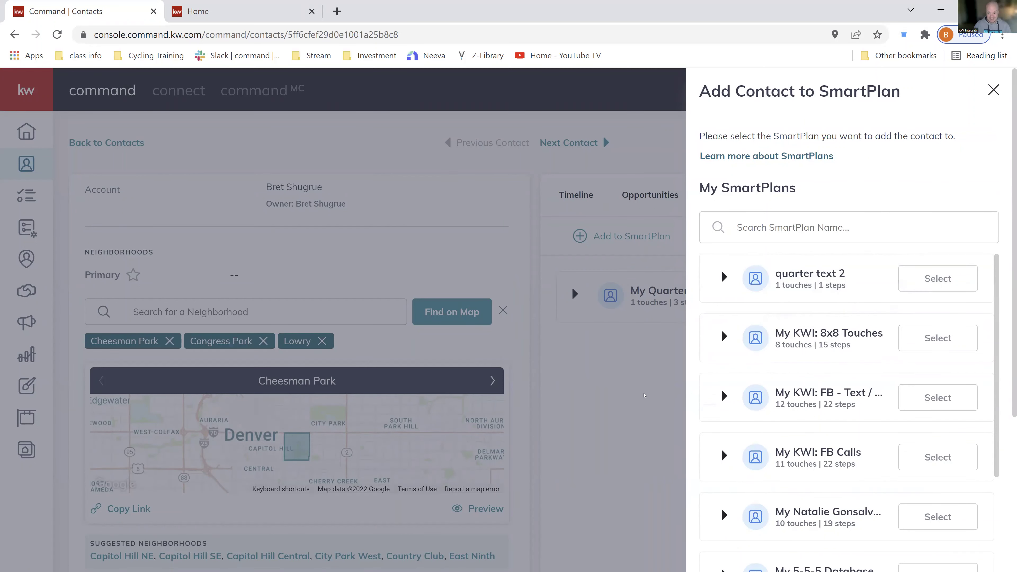
left_click(668, 396)
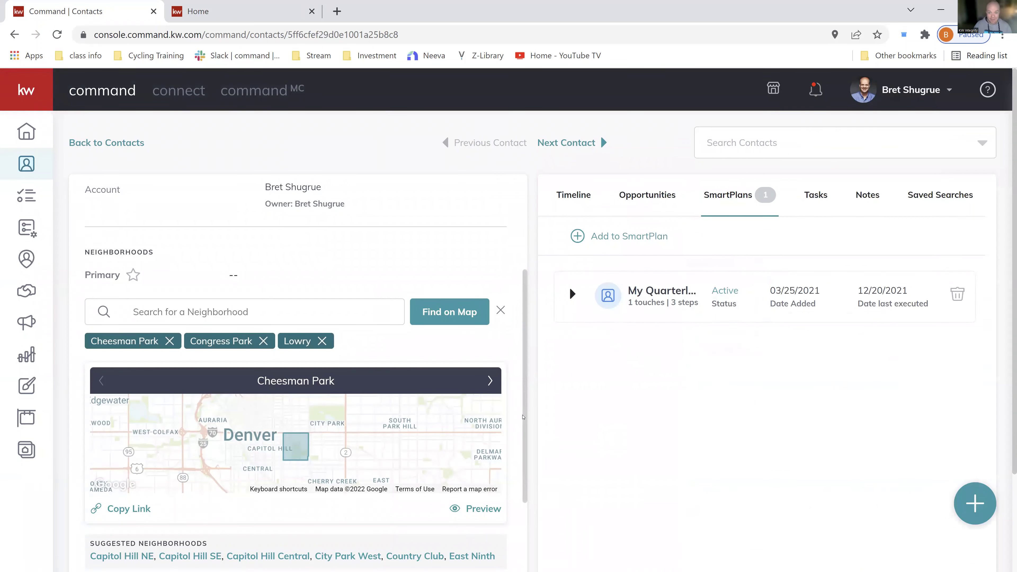
scroll(444, 369, "up", 5)
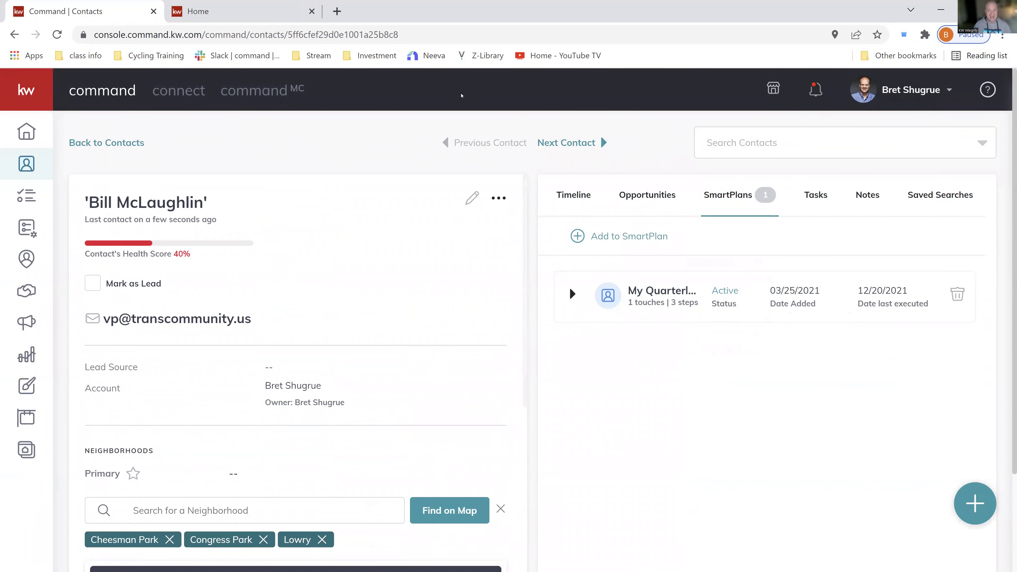